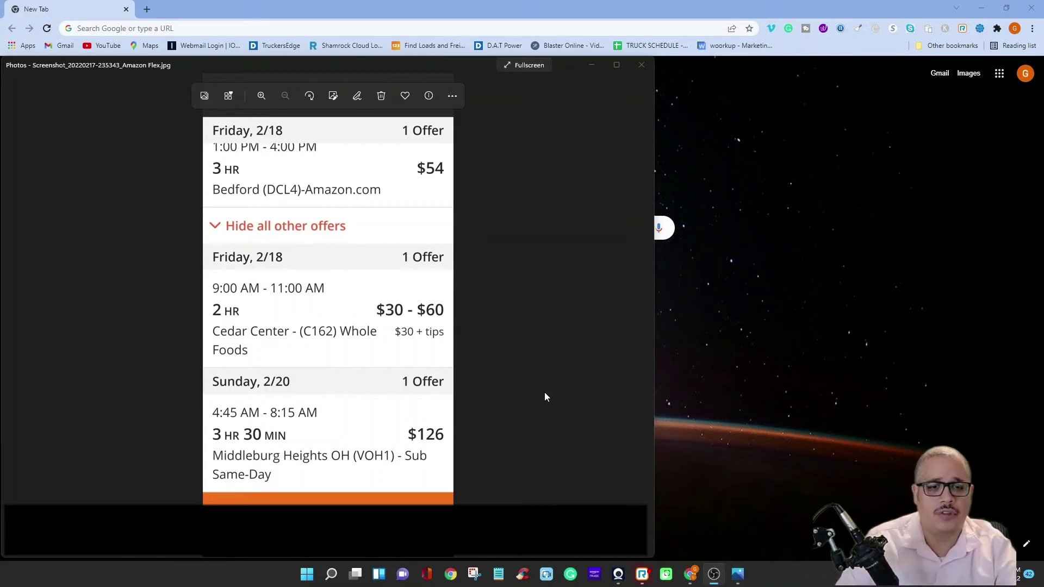
# - Google 'amazon flex', open the official Amazon Flex site and its start-driving page
pyautogui.click(766, 310)
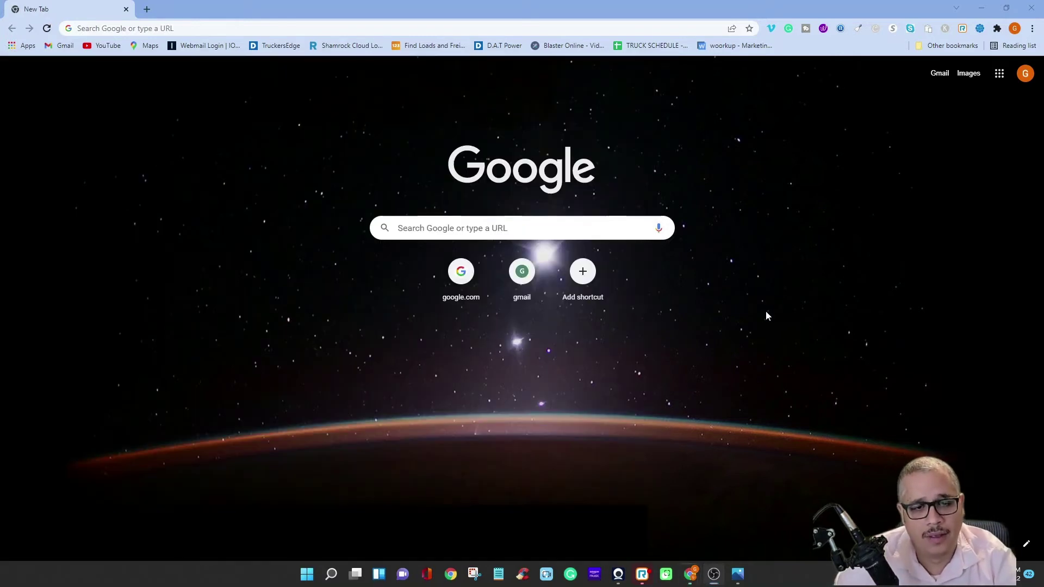
pyautogui.click(450, 234)
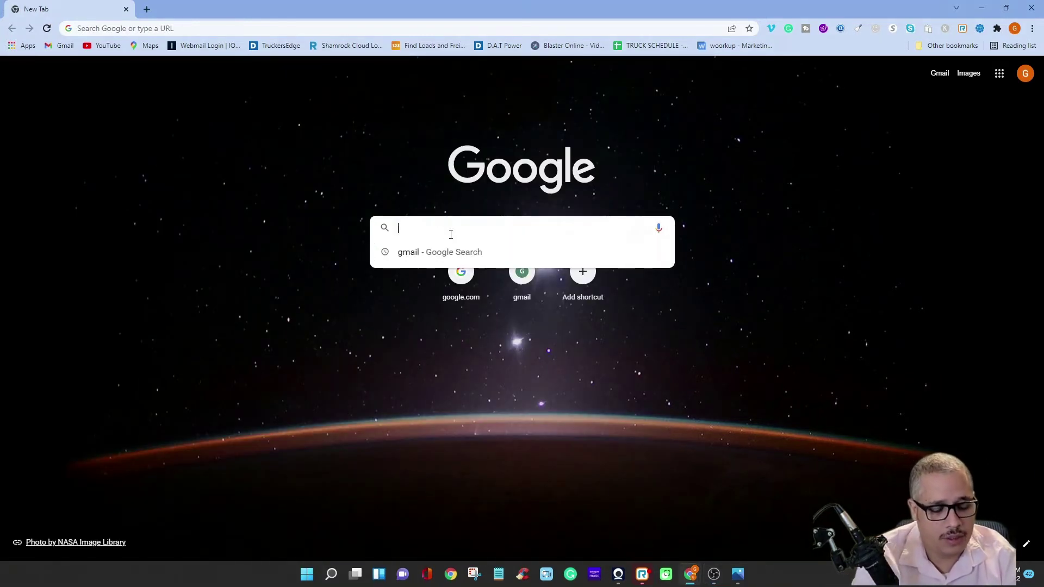
pyautogui.write('amaz')
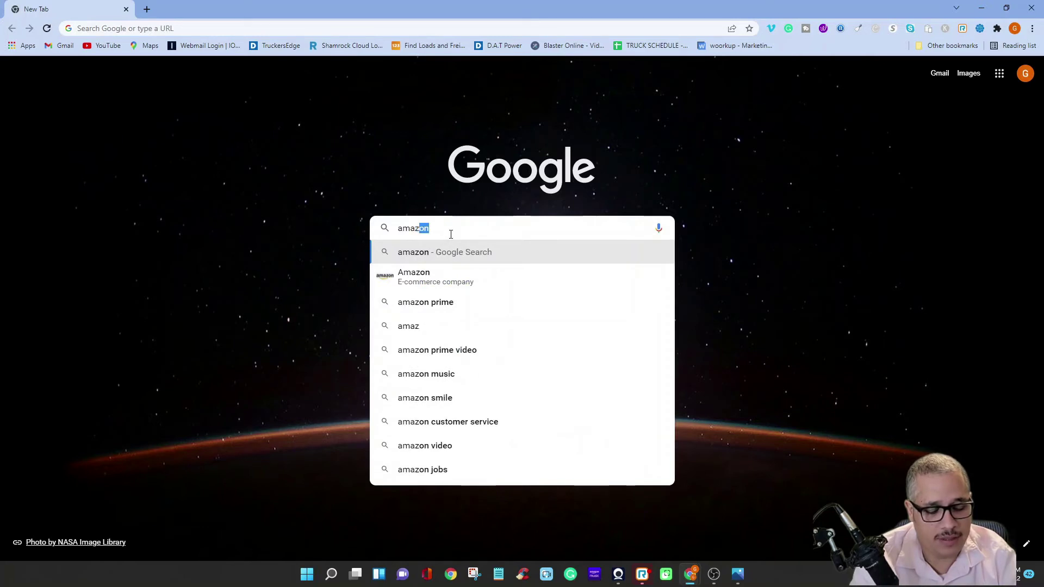
pyautogui.write('on flex')
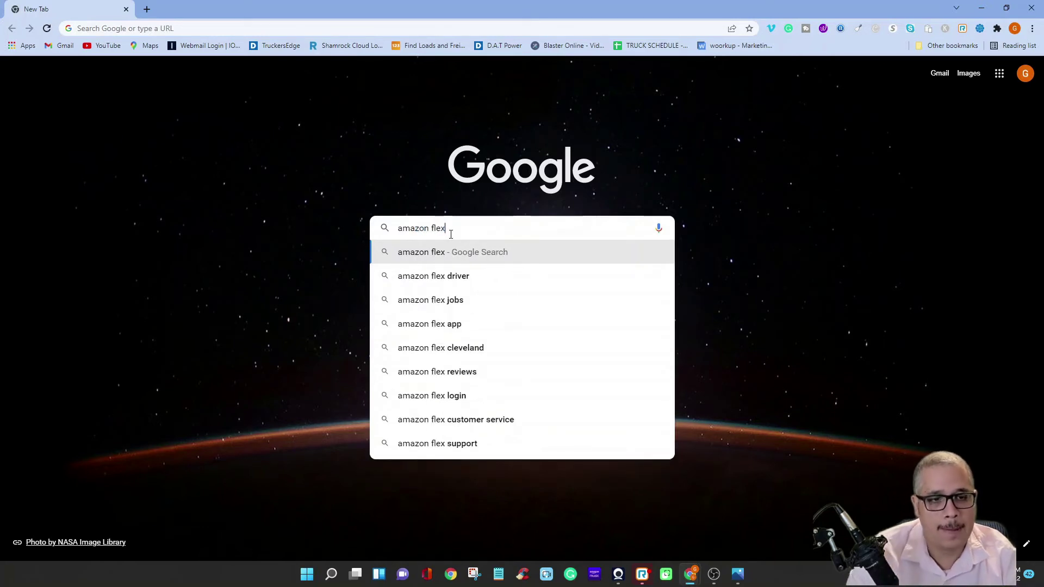
pyautogui.press('Return')
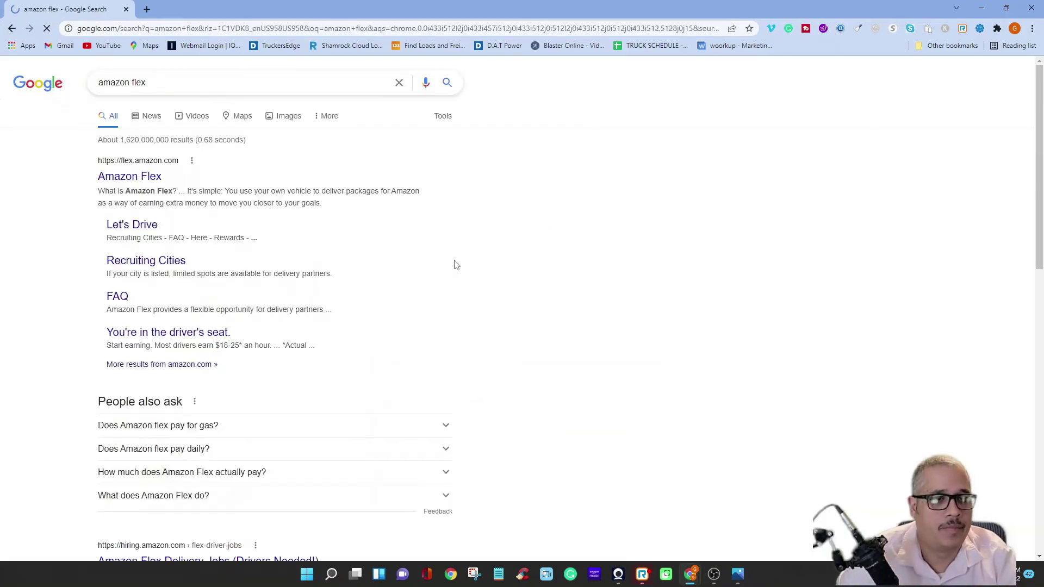
pyautogui.click(129, 176)
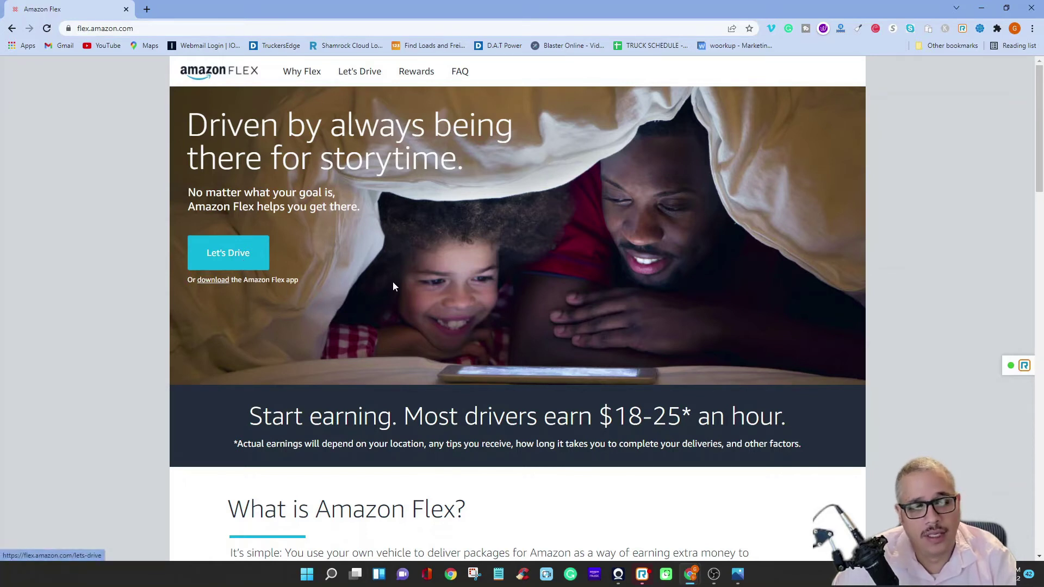
pyautogui.click(243, 252)
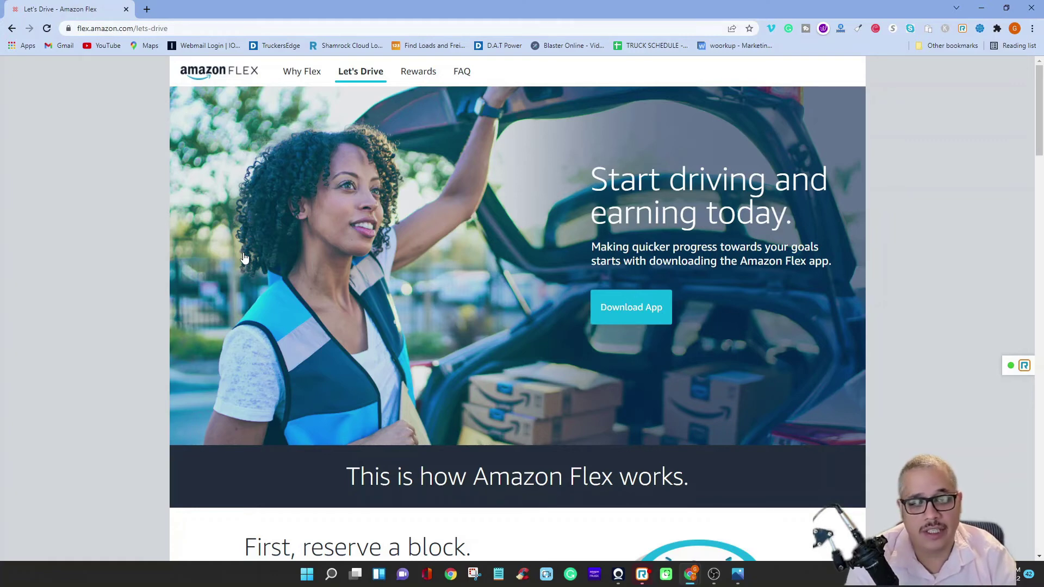
pyautogui.scroll(-5, 213, 284)
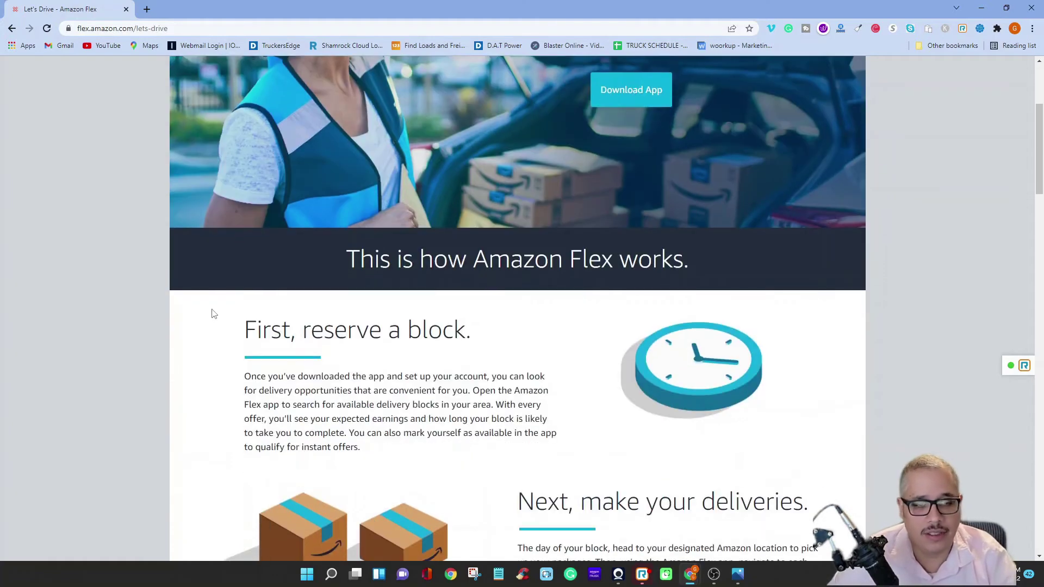
pyautogui.scroll(-3, 213, 294)
pyautogui.scroll(-4, 213, 302)
pyautogui.scroll(-4, 212, 312)
pyautogui.scroll(-3, 212, 317)
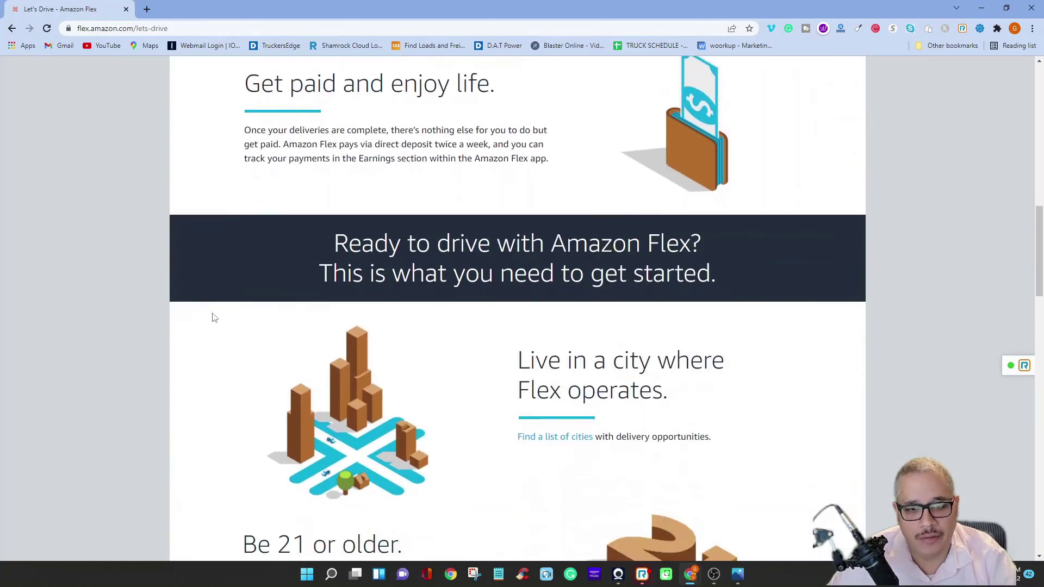
pyautogui.scroll(-4, 212, 318)
pyautogui.scroll(4, 212, 317)
pyautogui.scroll(5, 212, 317)
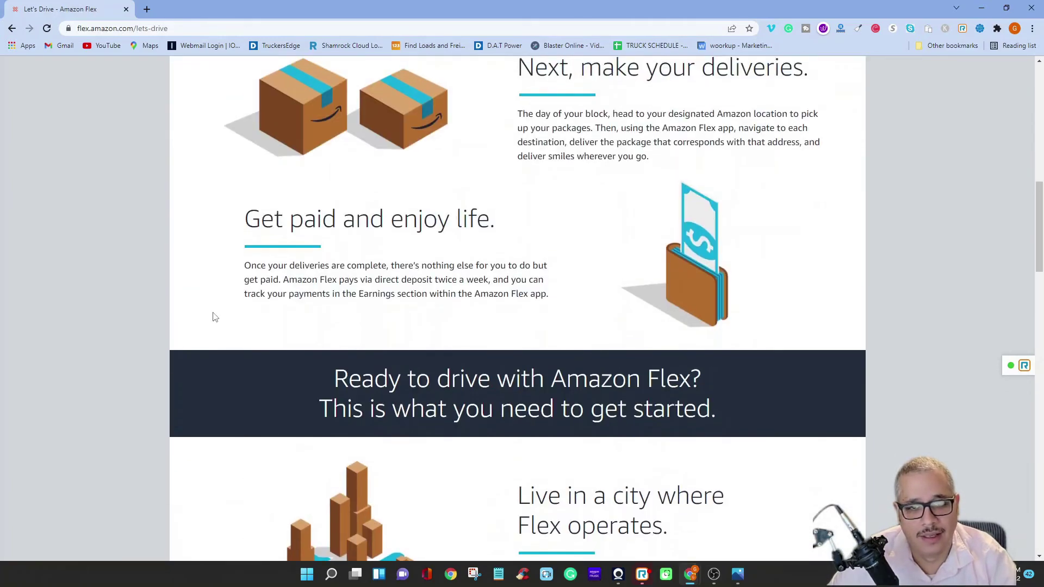
pyautogui.scroll(4, 212, 318)
pyautogui.scroll(2, 214, 316)
pyautogui.scroll(4, 217, 314)
pyautogui.scroll(-5, 216, 314)
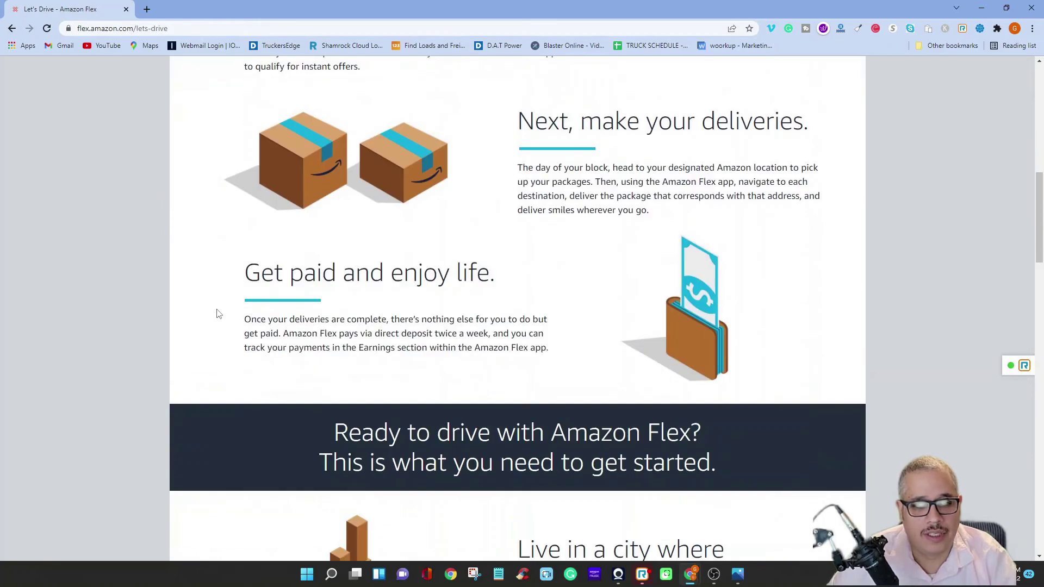
pyautogui.scroll(-2, 217, 315)
pyautogui.scroll(-3, 216, 314)
pyautogui.scroll(-3, 216, 314)
pyautogui.scroll(-2, 216, 314)
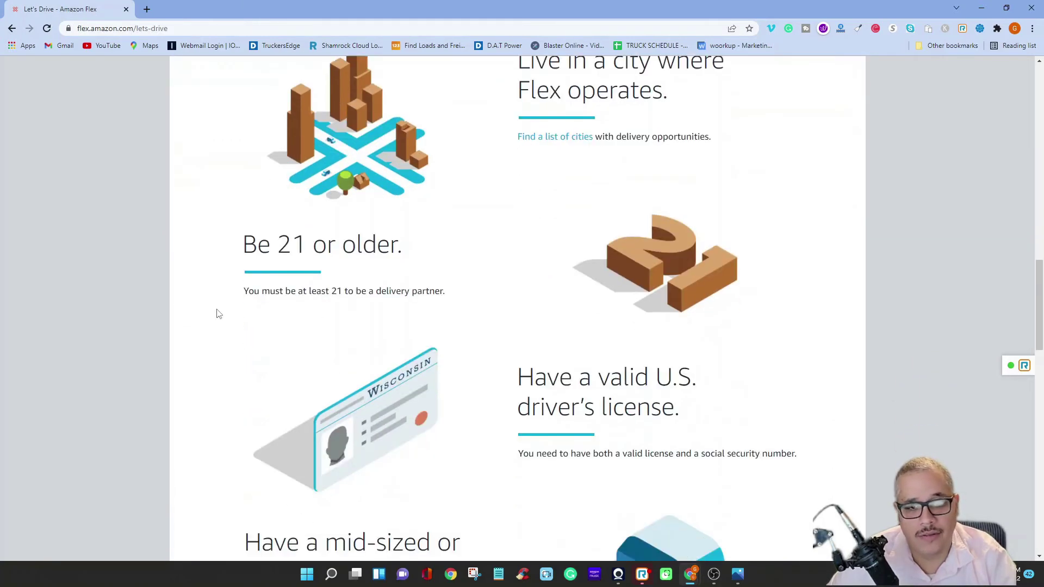
pyautogui.scroll(-3, 217, 314)
pyautogui.scroll(-3, 216, 314)
pyautogui.scroll(-2, 216, 313)
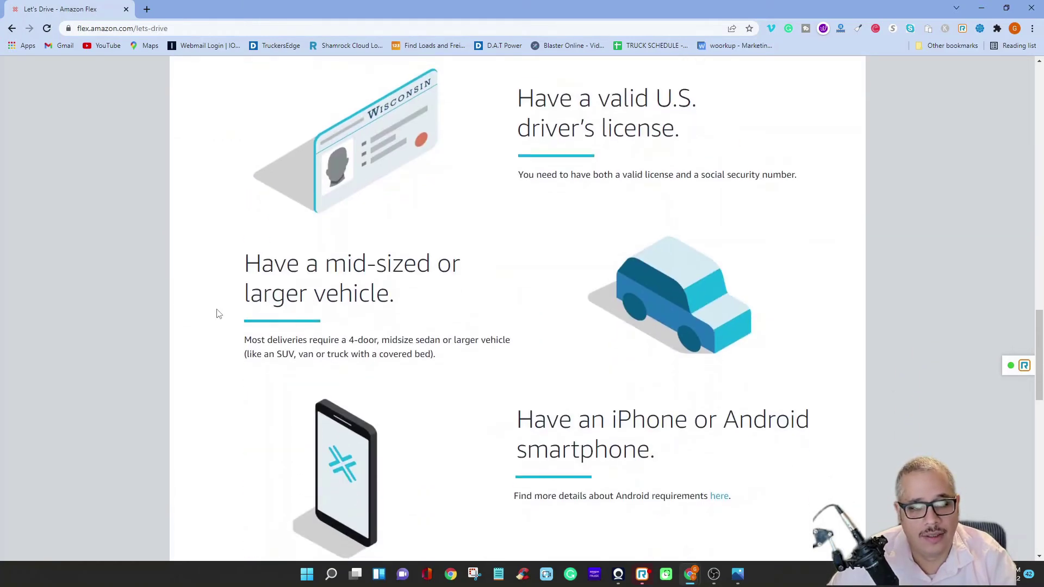
pyautogui.scroll(-4, 216, 314)
pyautogui.scroll(-2, 216, 314)
pyautogui.scroll(-3, 216, 313)
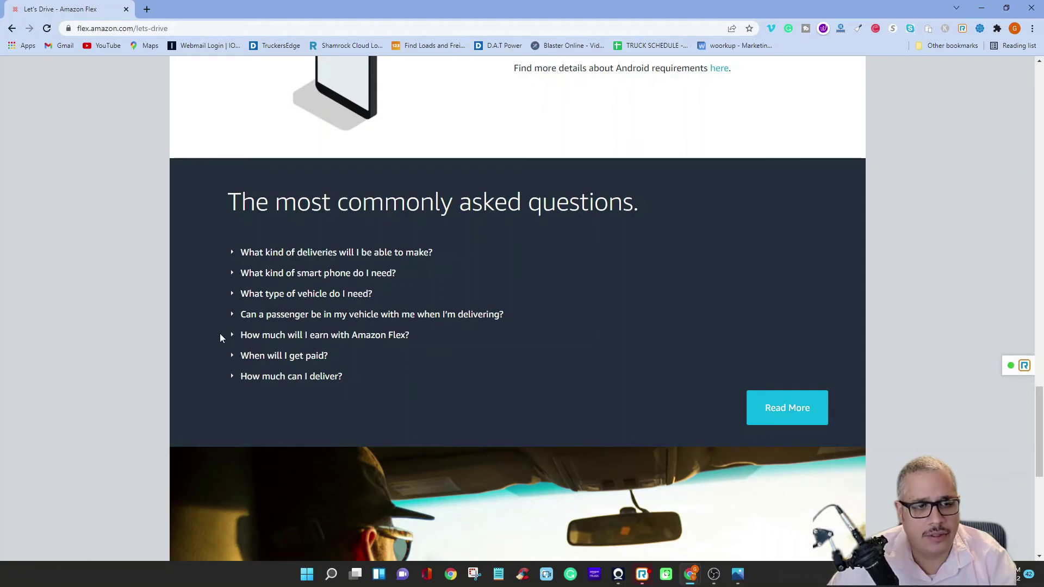
pyautogui.scroll(-2, 265, 301)
pyautogui.scroll(-3, 272, 304)
pyautogui.scroll(-3, 272, 303)
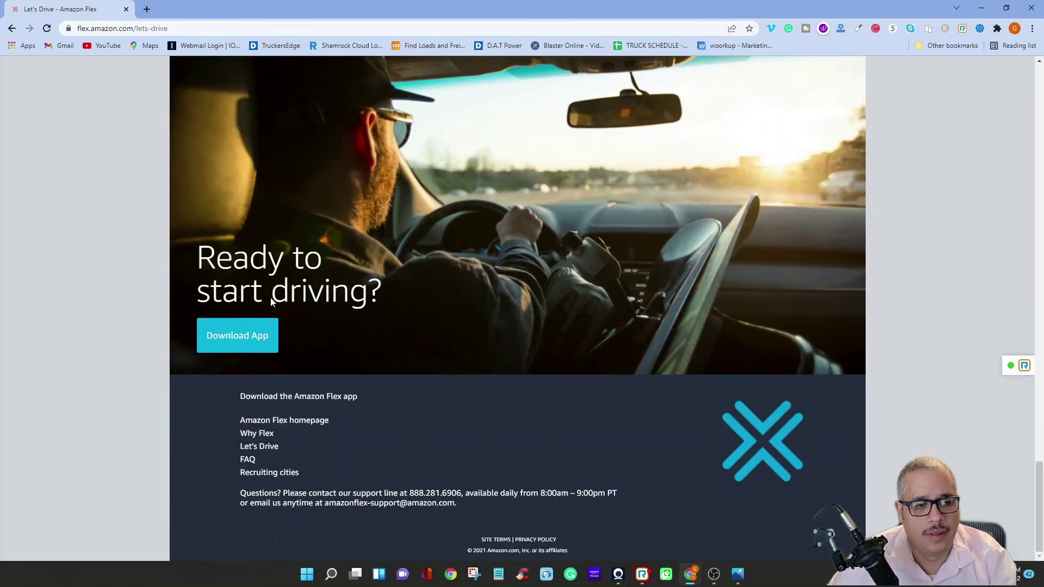
pyautogui.scroll(5, 266, 340)
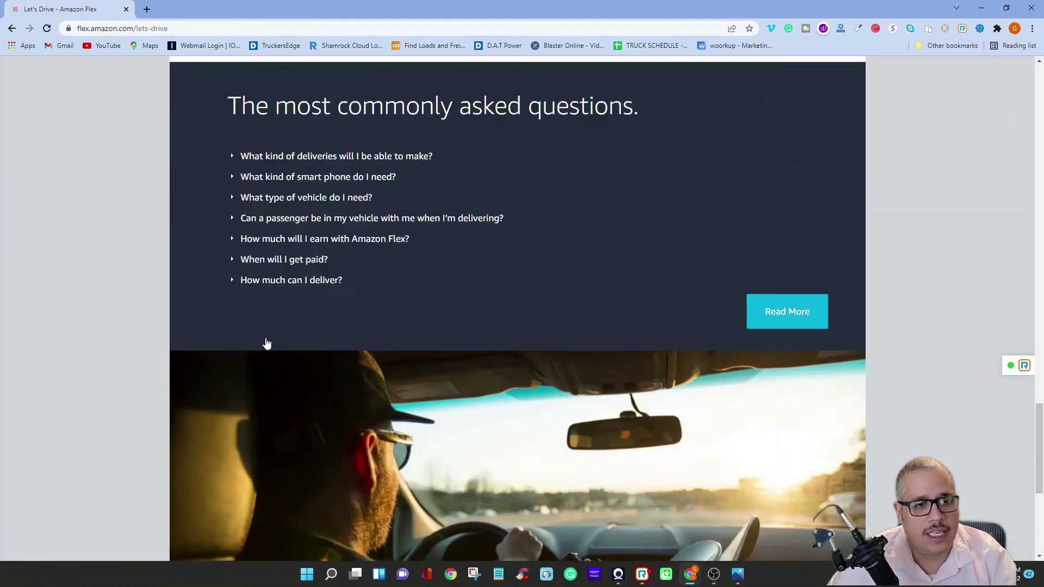
pyautogui.scroll(5, 266, 340)
pyautogui.scroll(5, 266, 340)
pyautogui.scroll(3, 266, 340)
pyautogui.scroll(6, 266, 340)
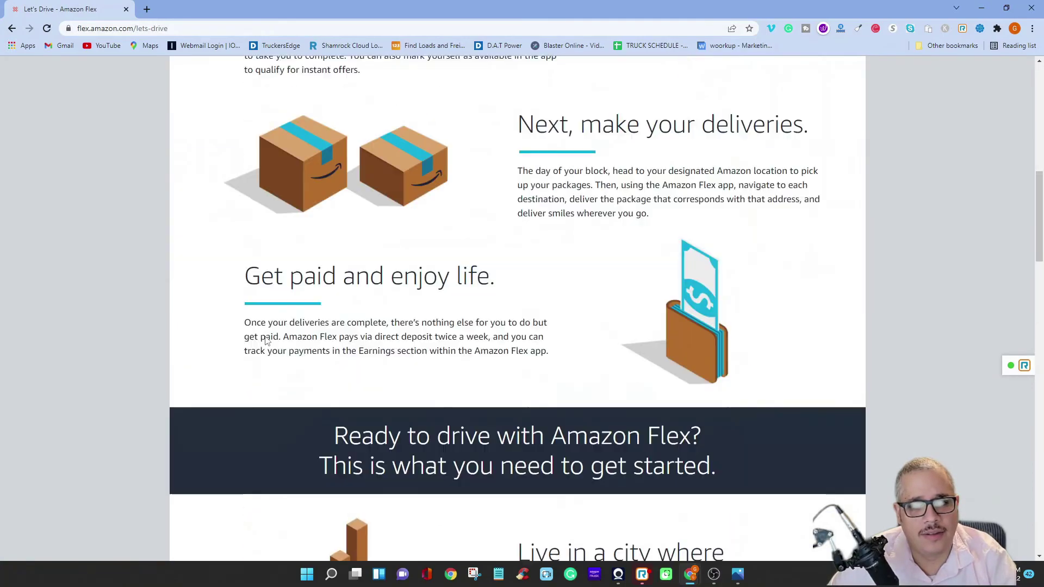
pyautogui.scroll(4, 266, 340)
pyautogui.scroll(5, 266, 340)
pyautogui.scroll(1, 264, 336)
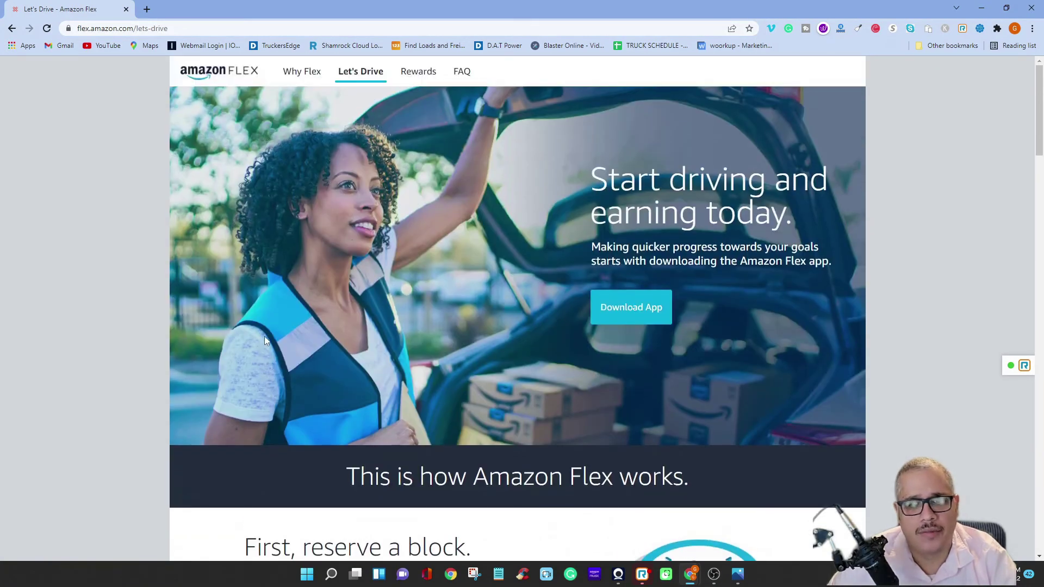
pyautogui.scroll(-3, 268, 331)
pyautogui.scroll(-3, 268, 331)
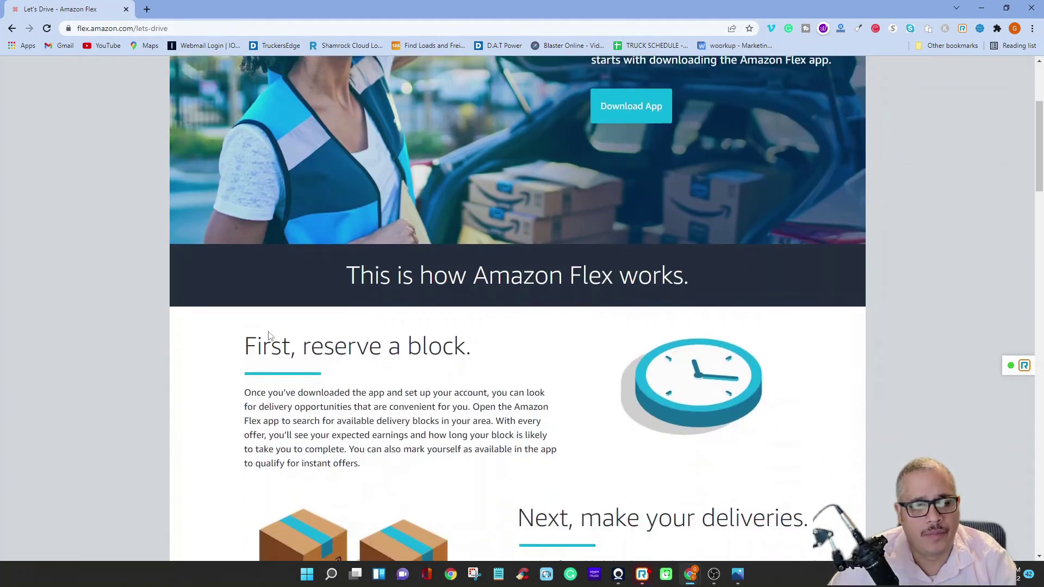
pyautogui.scroll(-4, 269, 331)
pyautogui.scroll(-4, 271, 337)
pyautogui.scroll(-3, 271, 337)
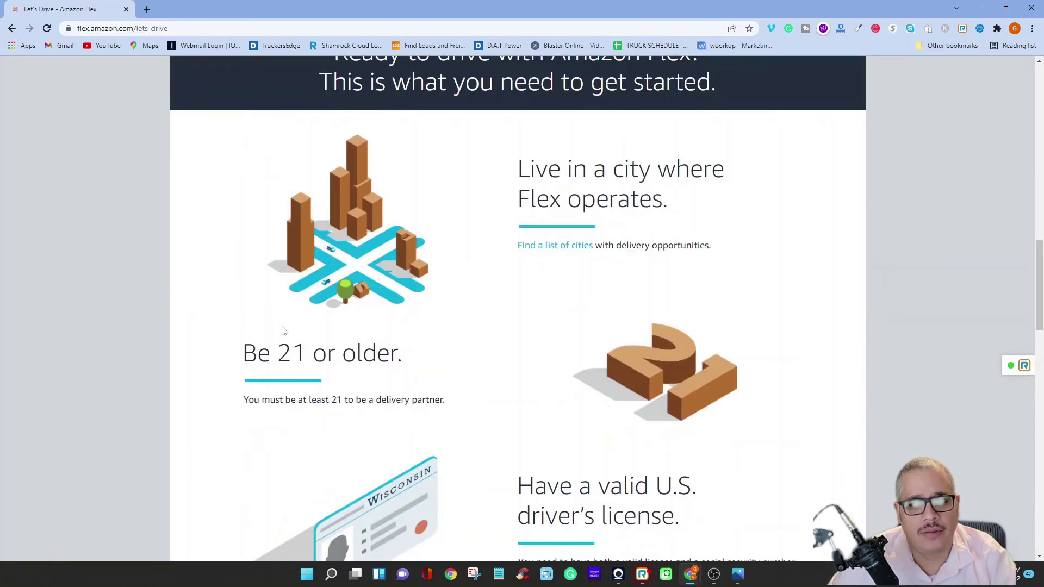
# - Open the Amazon Flex recruiting cities list from the Let's Drive page
pyautogui.click(557, 248)
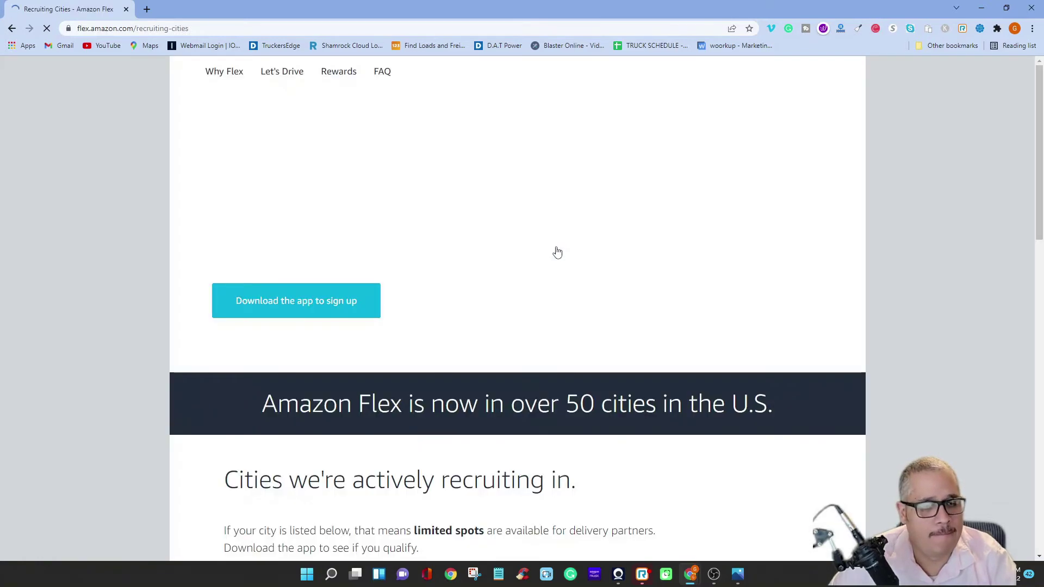
pyautogui.scroll(-3, 552, 260)
pyautogui.scroll(-2, 552, 264)
pyautogui.scroll(-2, 552, 267)
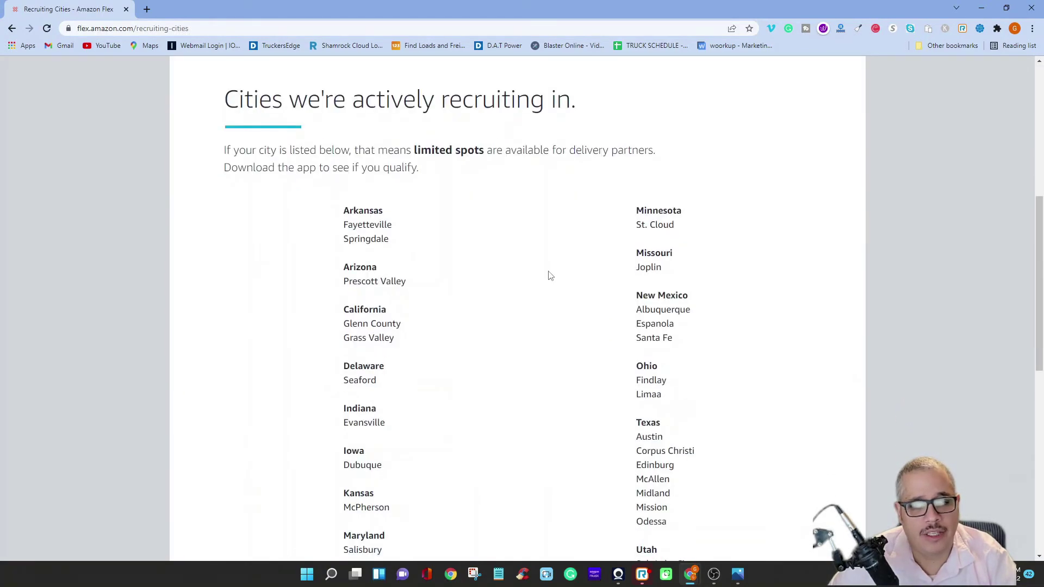
pyautogui.scroll(-1, 490, 262)
pyautogui.scroll(-2, 490, 261)
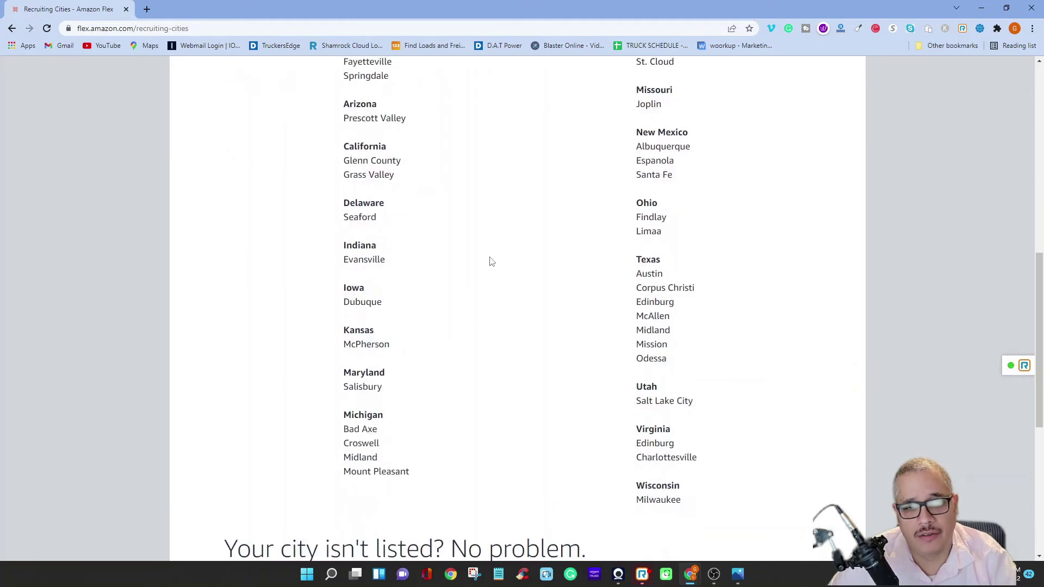
pyautogui.scroll(1, 441, 303)
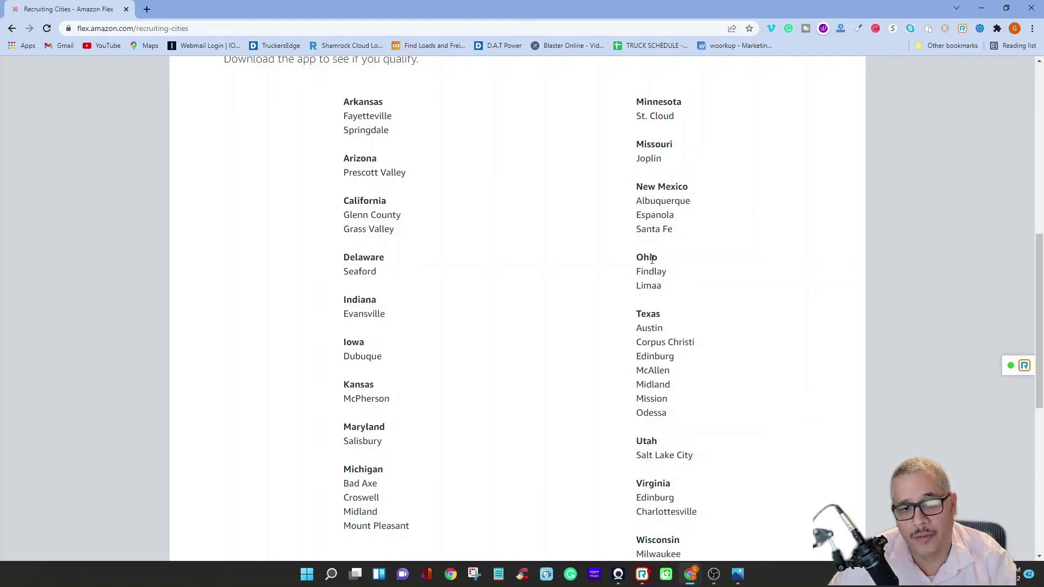
pyautogui.moveTo(667, 271); pyautogui.dragTo(652, 271)
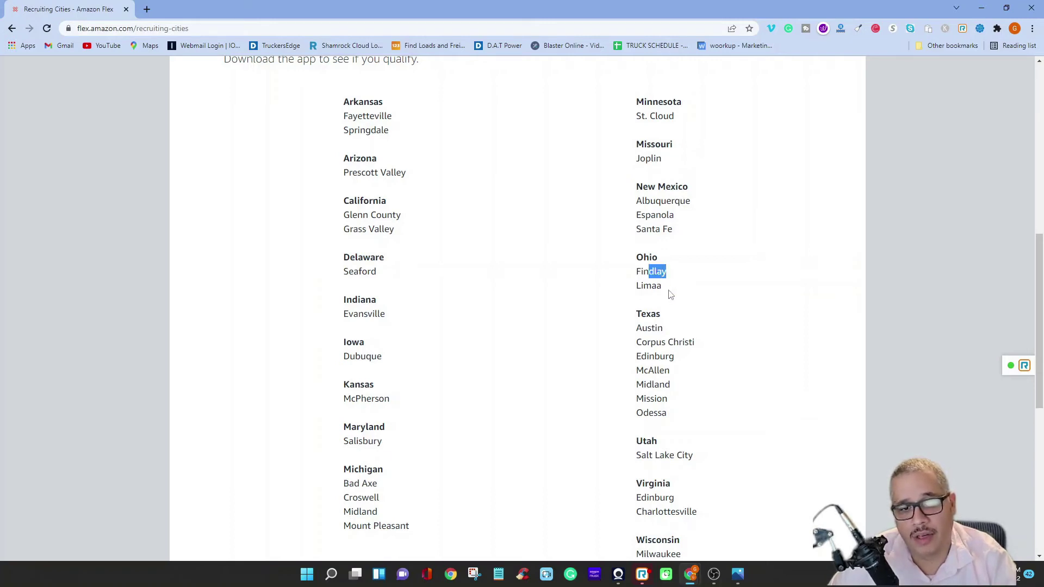
# - Highlight Lima (Ohio) and the Texas cities Austin, Corpus Christi and Mission
pyautogui.doubleClick(648, 285)
pyautogui.scroll(-1, 645, 313)
pyautogui.scroll(-1, 636, 316)
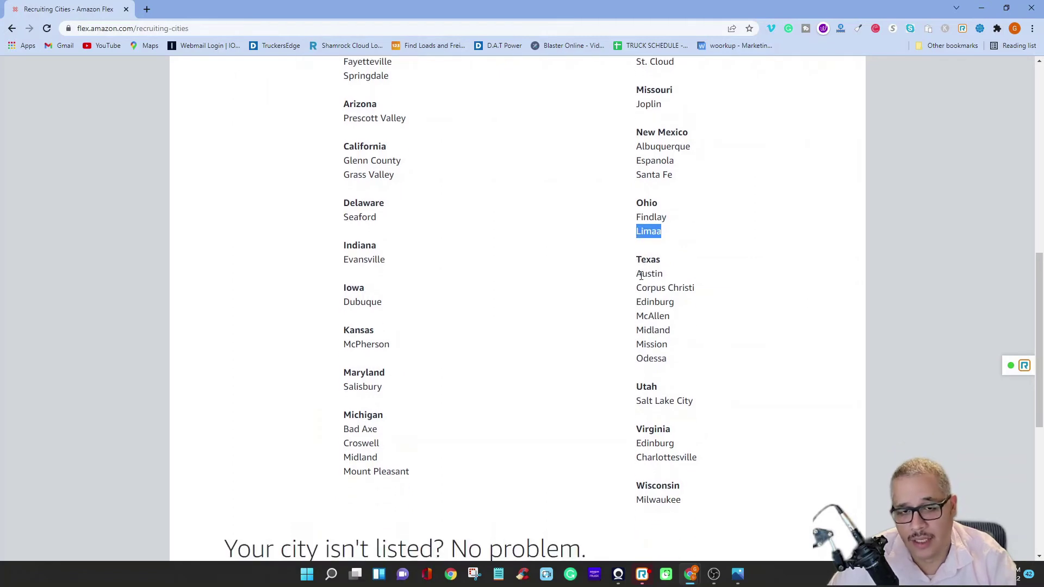
pyautogui.doubleClick(649, 273)
pyautogui.moveTo(636, 287); pyautogui.dragTo(695, 288)
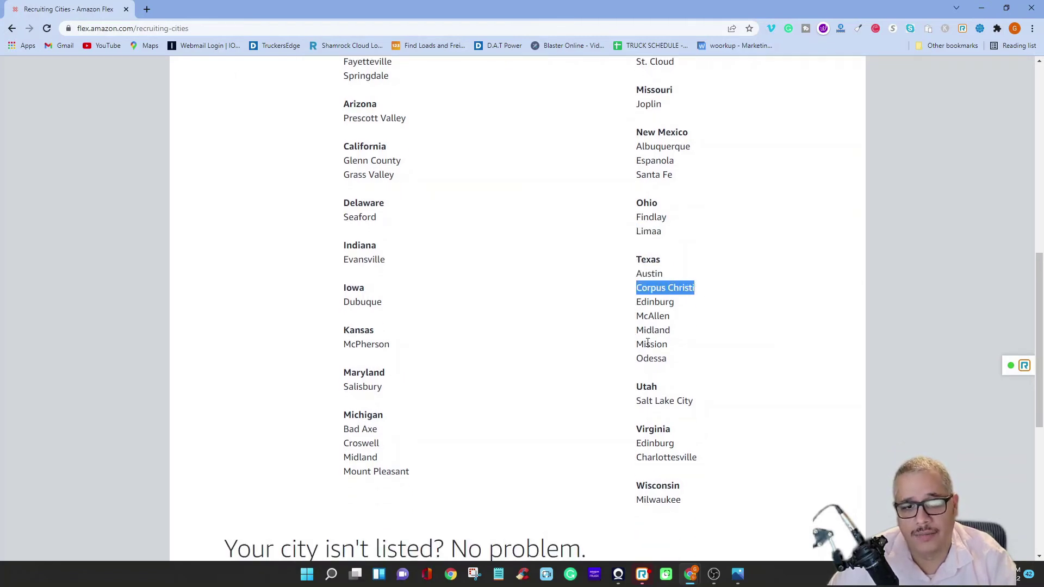
pyautogui.moveTo(636, 359); pyautogui.dragTo(672, 361)
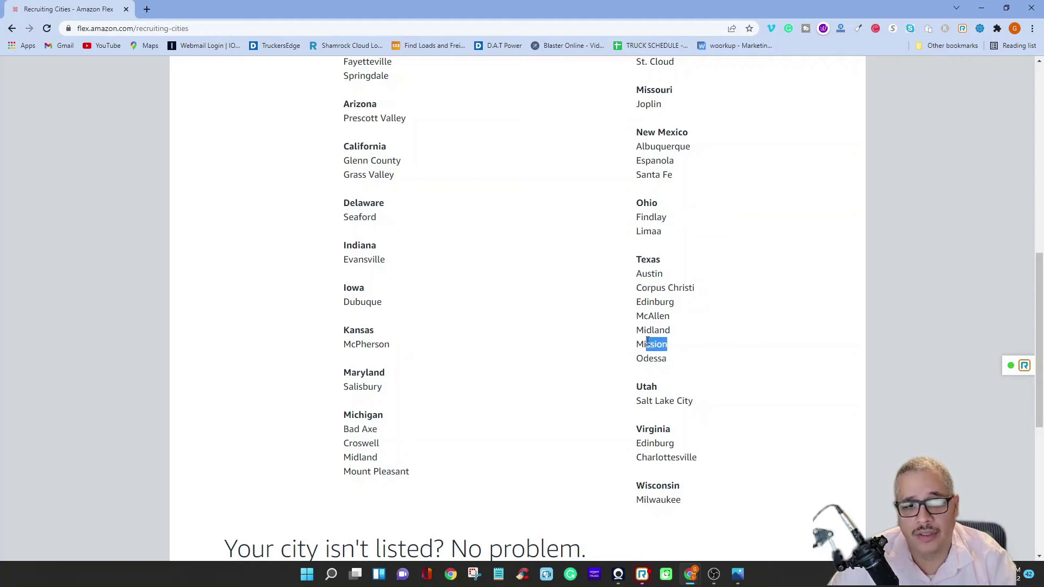
pyautogui.scroll(3, 432, 311)
pyautogui.scroll(3, 432, 310)
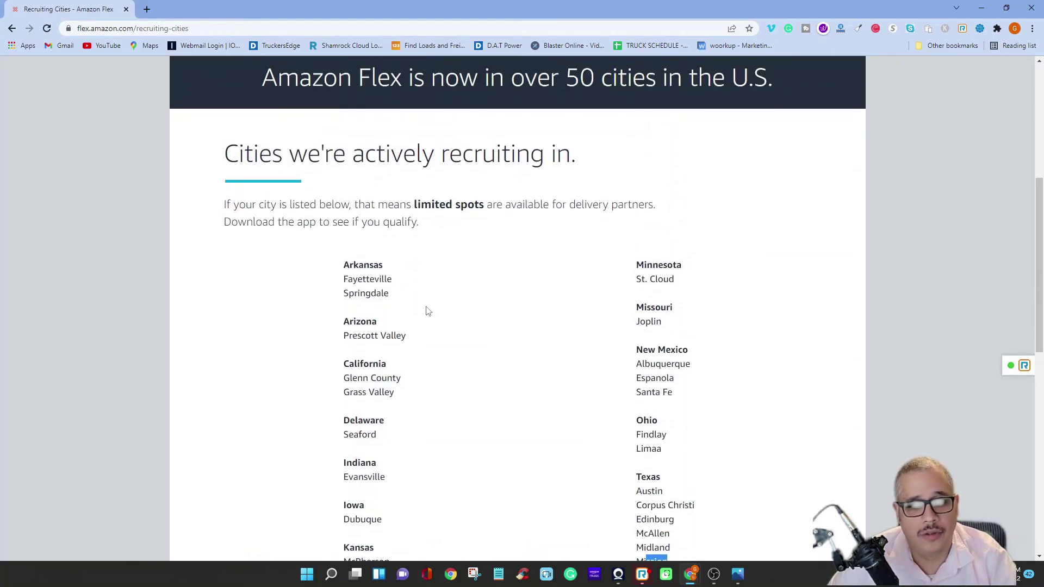
pyautogui.scroll(-2, 432, 311)
pyautogui.scroll(-1, 432, 310)
pyautogui.scroll(-1, 426, 310)
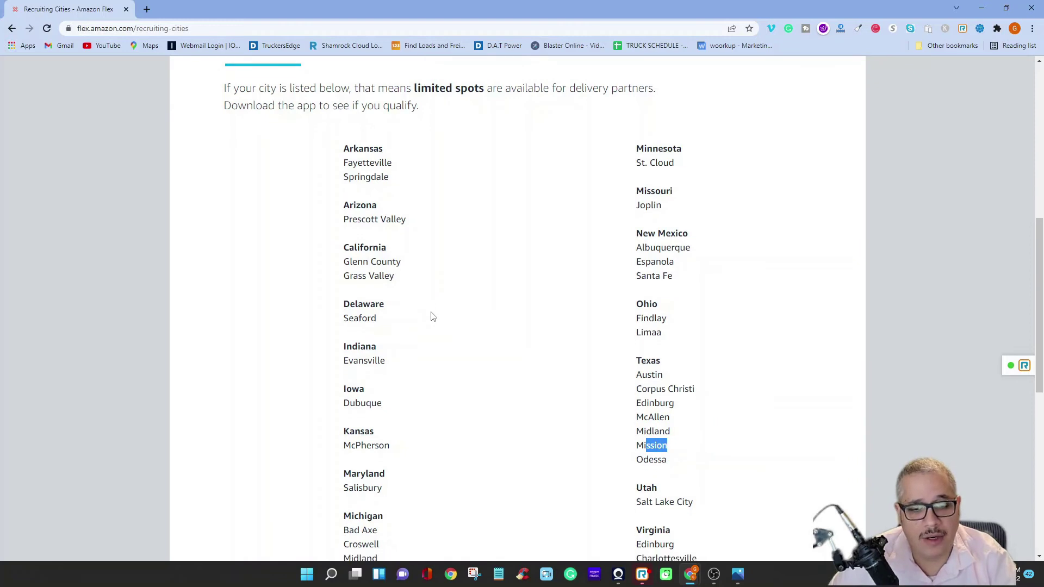
pyautogui.scroll(-1, 425, 310)
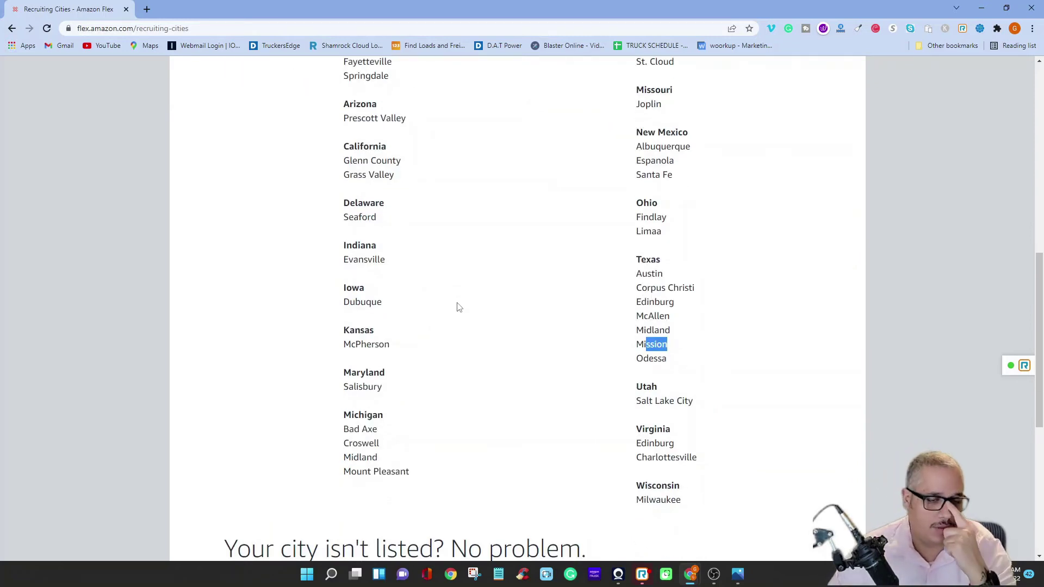
pyautogui.scroll(1, 579, 316)
pyautogui.scroll(2, 579, 316)
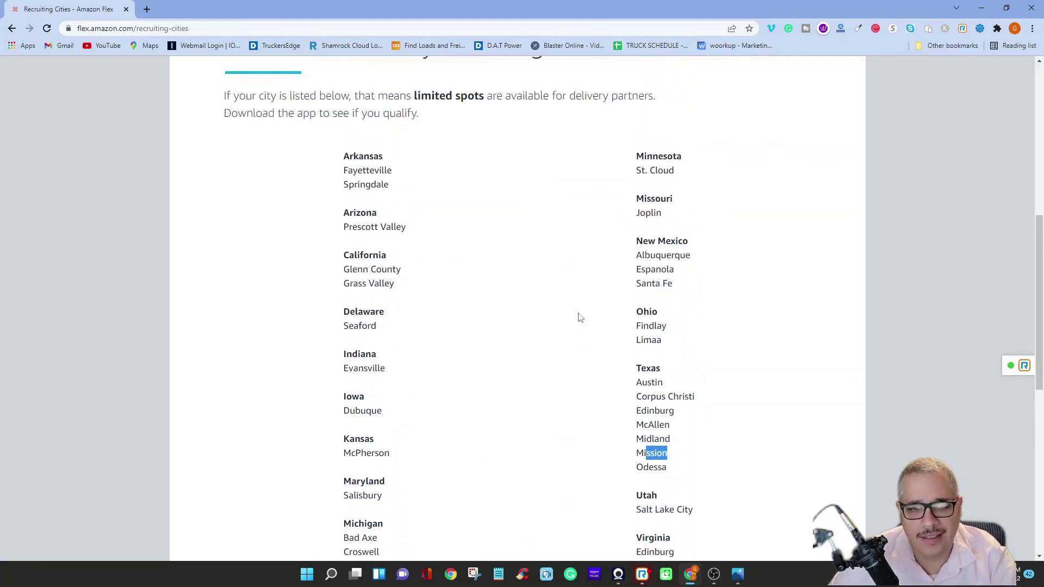
pyautogui.scroll(2, 578, 317)
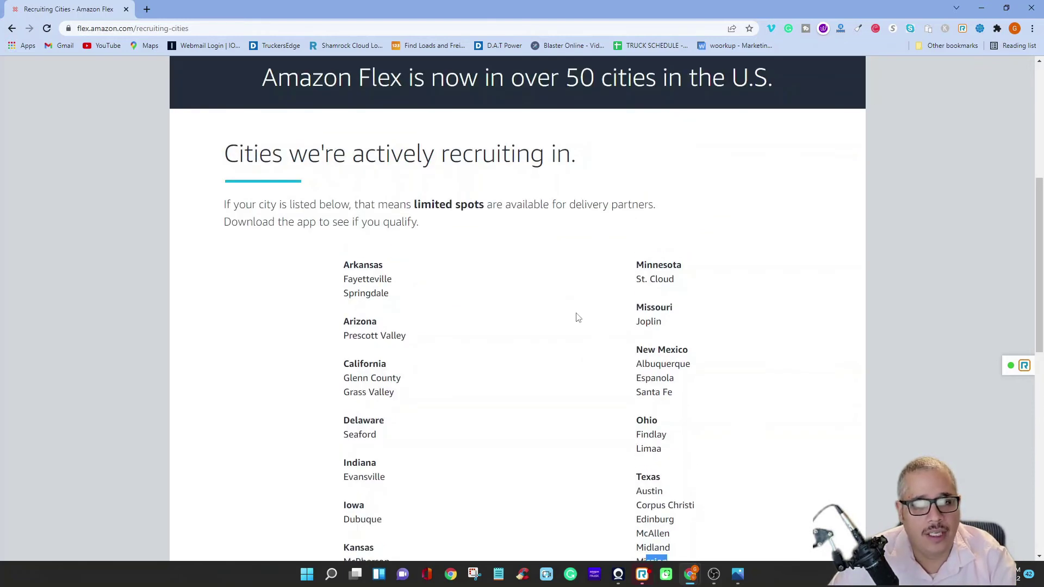
pyautogui.scroll(1, 577, 316)
pyautogui.scroll(1, 577, 317)
pyautogui.scroll(1, 578, 316)
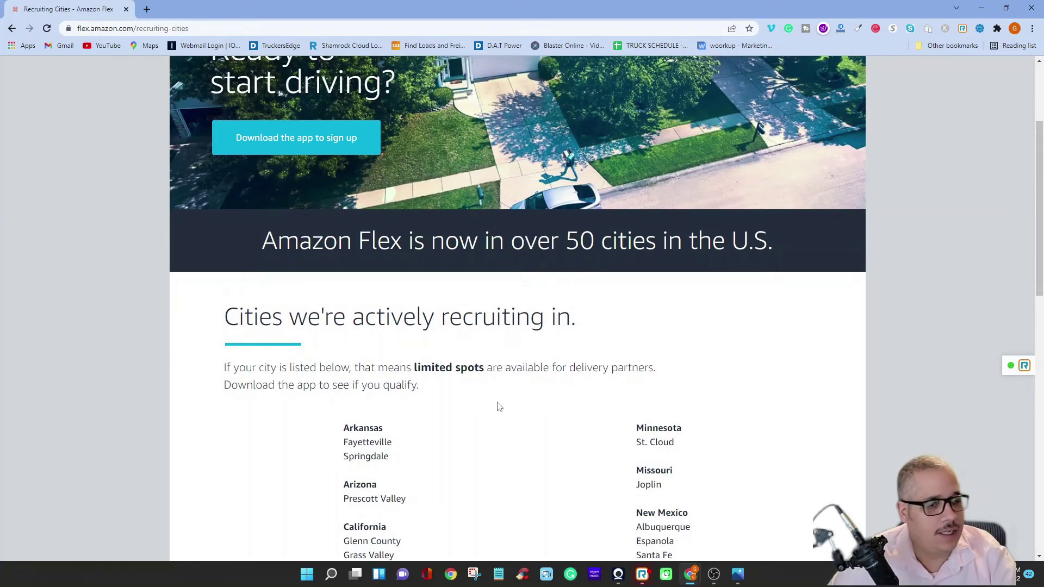
pyautogui.scroll(2, 522, 414)
pyautogui.scroll(1, 514, 411)
pyautogui.scroll(-1, 511, 409)
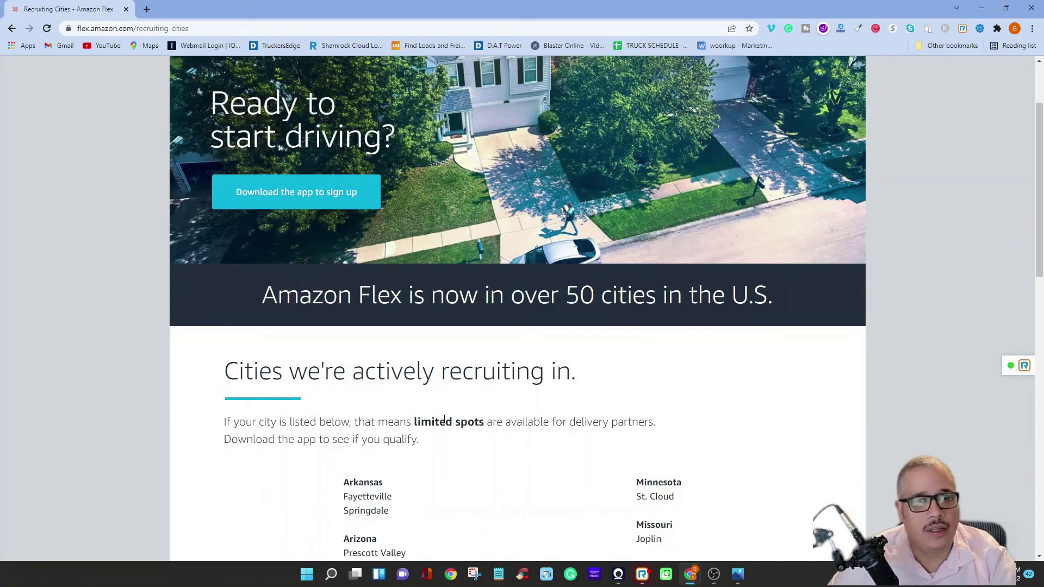
pyautogui.scroll(-1, 460, 402)
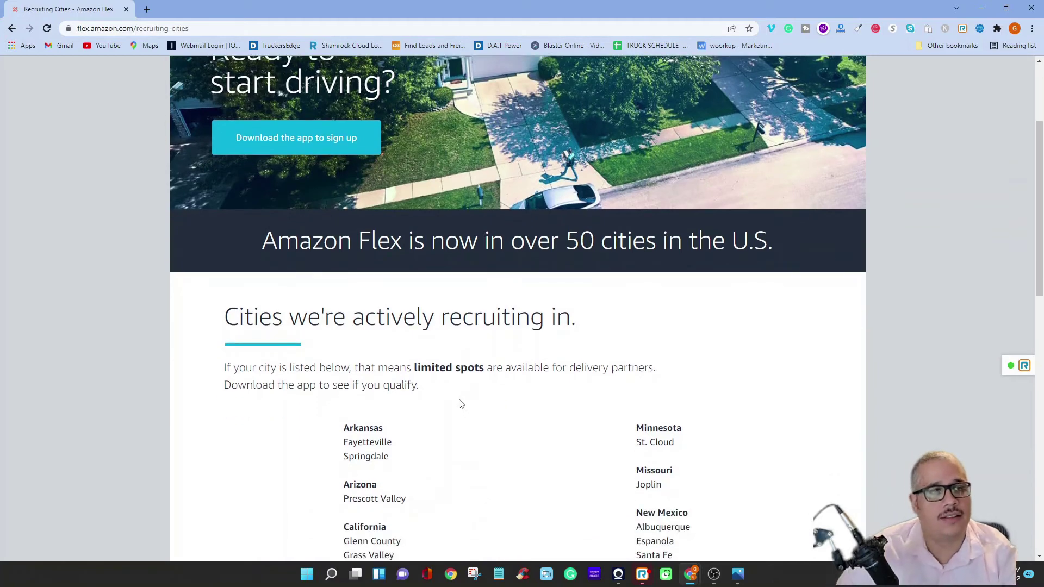
pyautogui.scroll(-1, 486, 419)
pyautogui.scroll(-3, 485, 418)
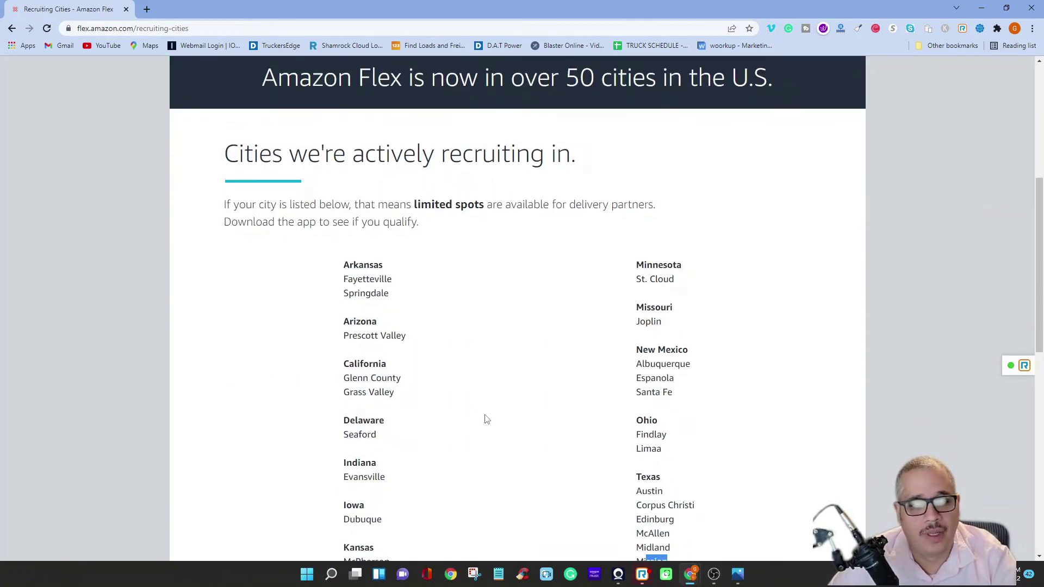
pyautogui.scroll(-3, 485, 418)
pyautogui.scroll(-2, 486, 418)
pyautogui.scroll(-2, 485, 418)
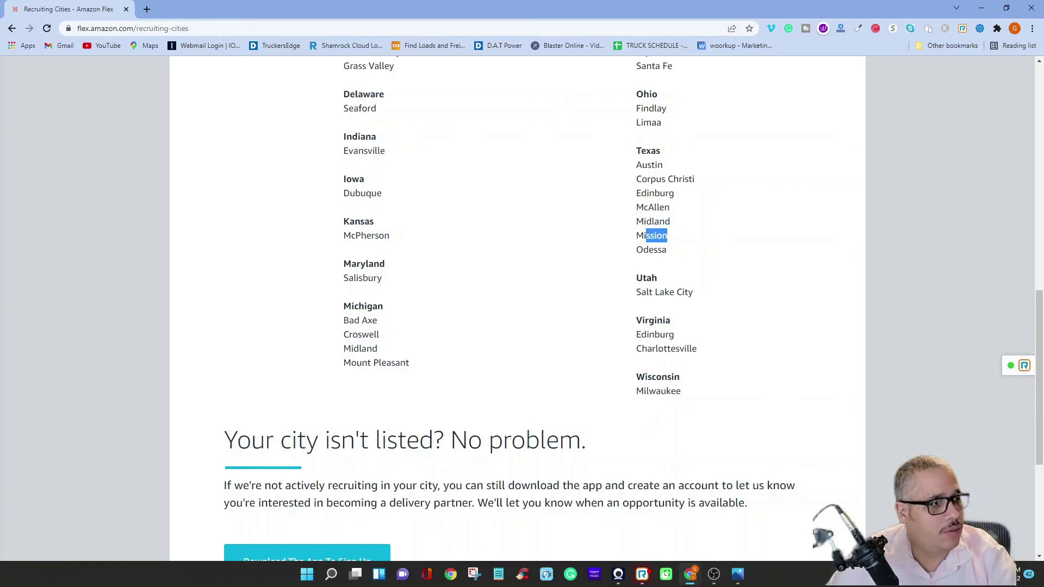
pyautogui.click(736, 574)
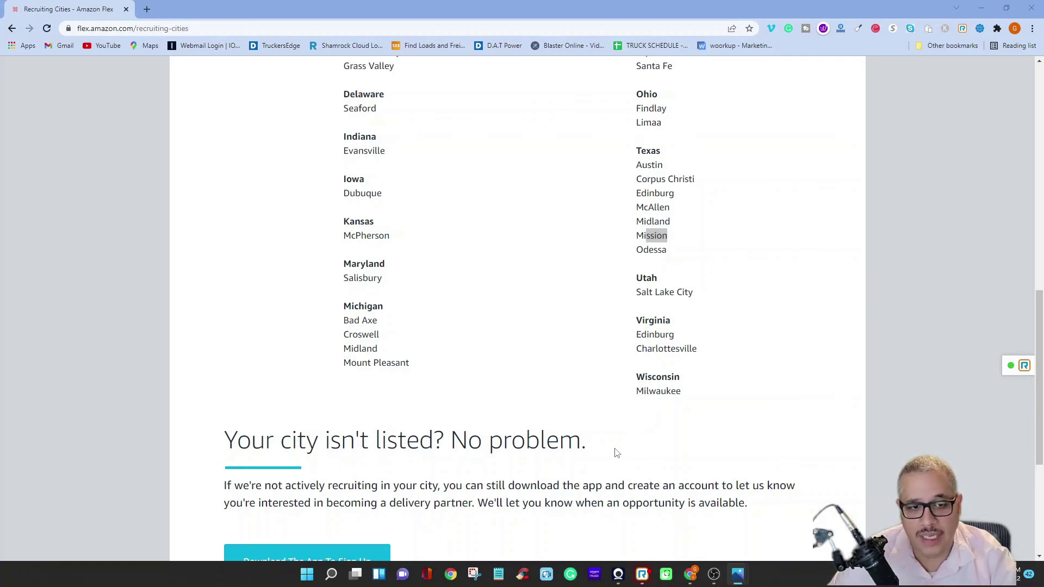
pyautogui.scroll(3, 623, 452)
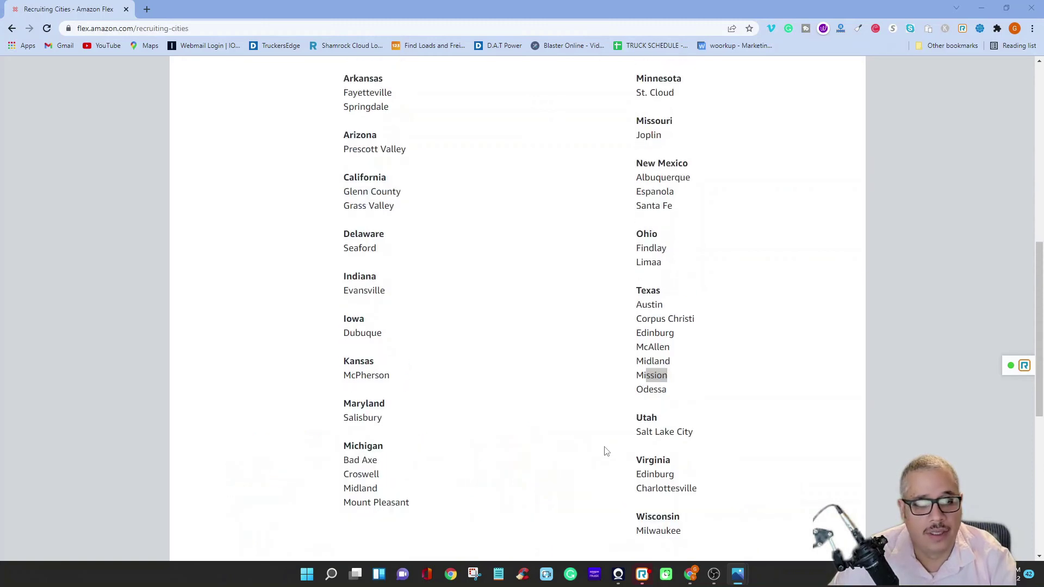
pyautogui.scroll(2, 622, 453)
pyautogui.scroll(2, 623, 452)
pyautogui.scroll(1, 634, 439)
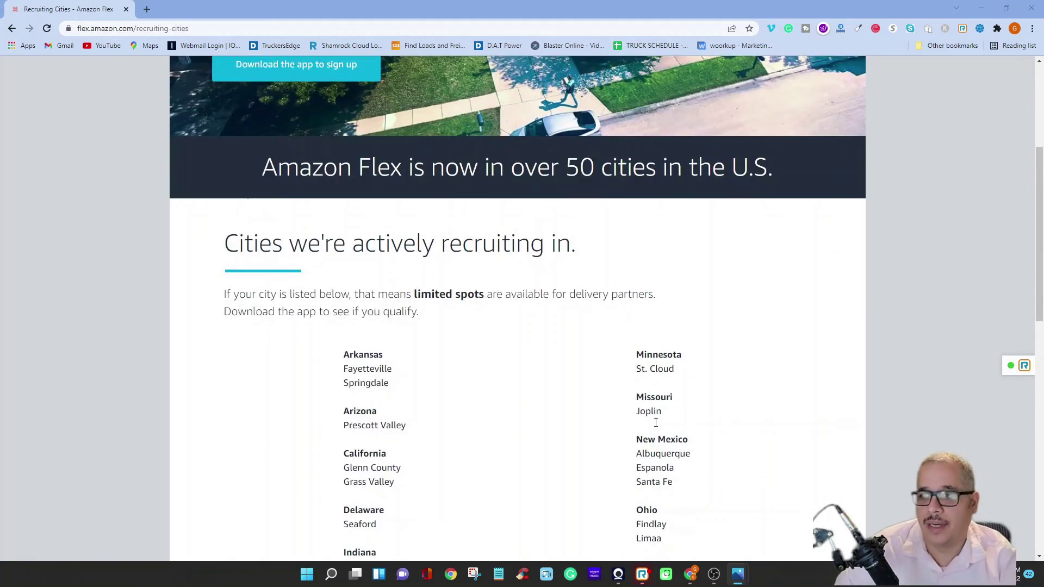
pyautogui.scroll(1, 634, 438)
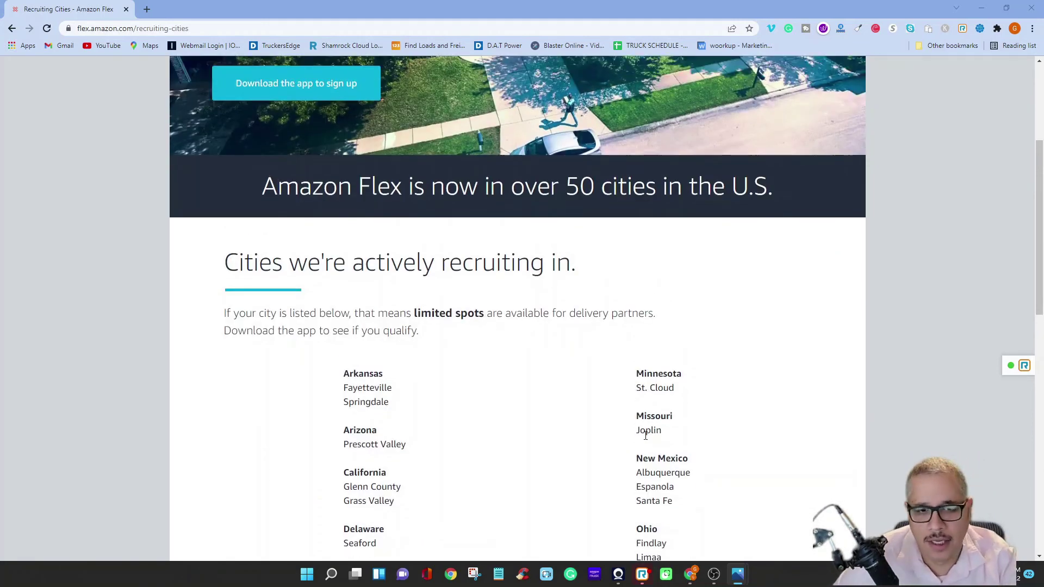